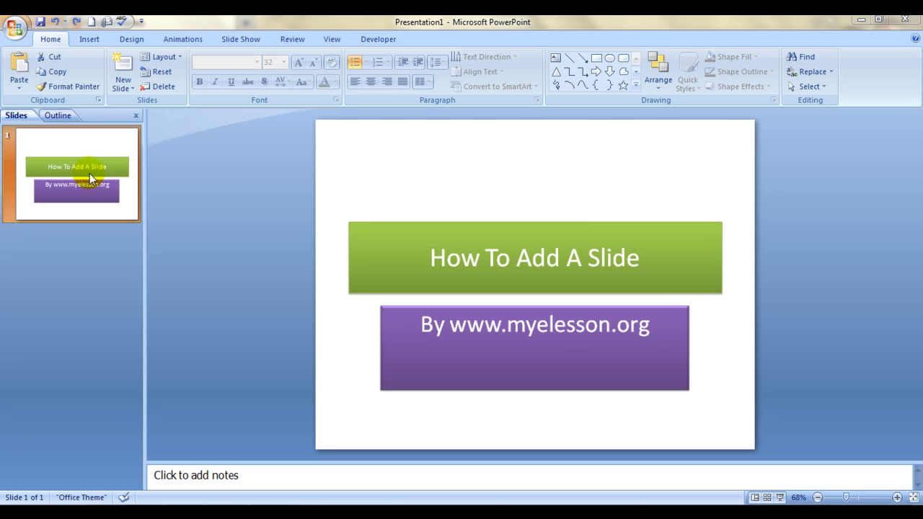
- Add a slide after the title slide and enter "Myelesson has many videos" as its first bullet
{"action": "left_click", "coordinate": [80, 171]}
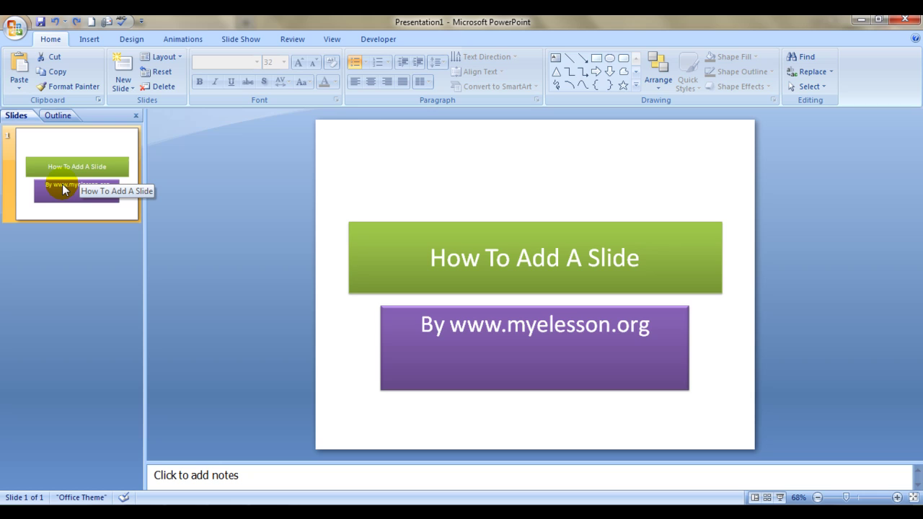
{"action": "key", "text": "ctrl+m"}
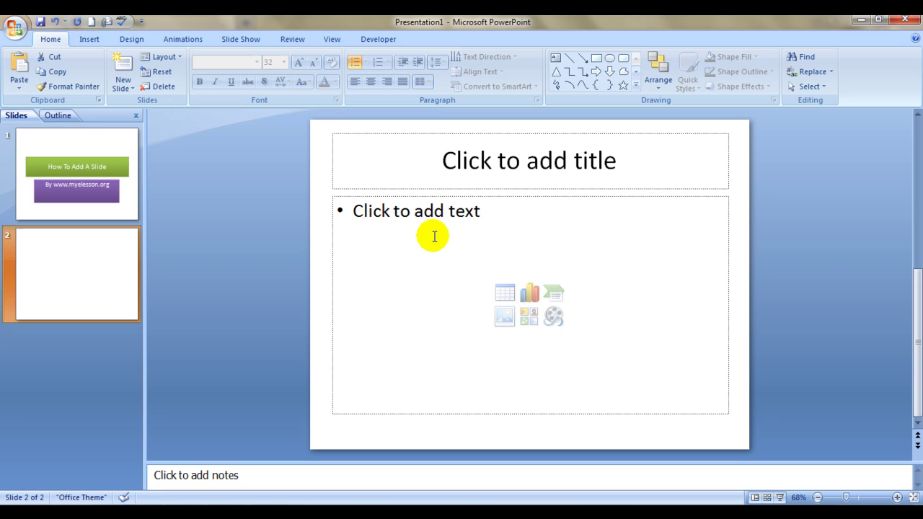
{"action": "left_click", "coordinate": [447, 208]}
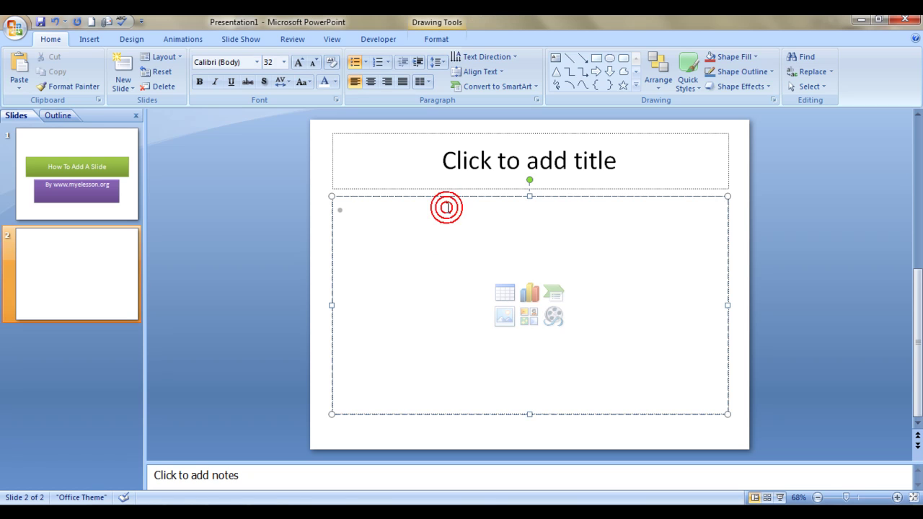
{"action": "type", "text": "m"}
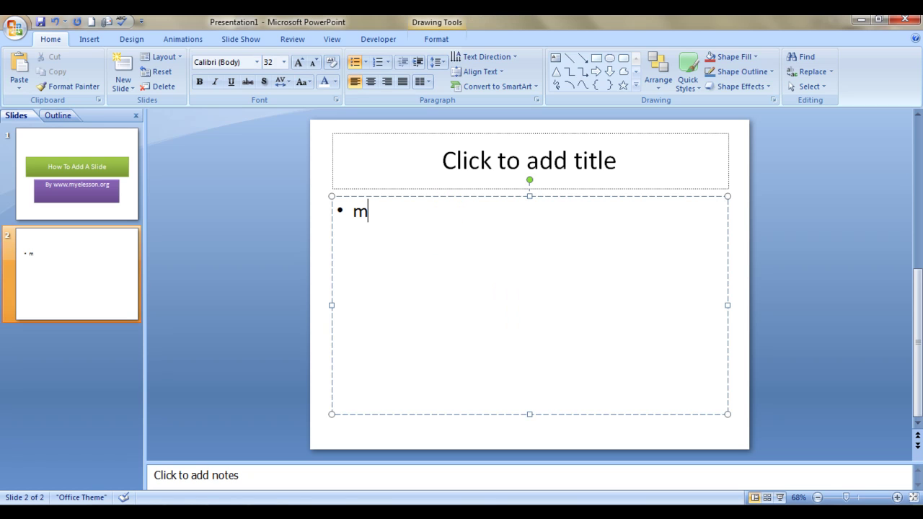
{"action": "type", "text": "yelesson "}
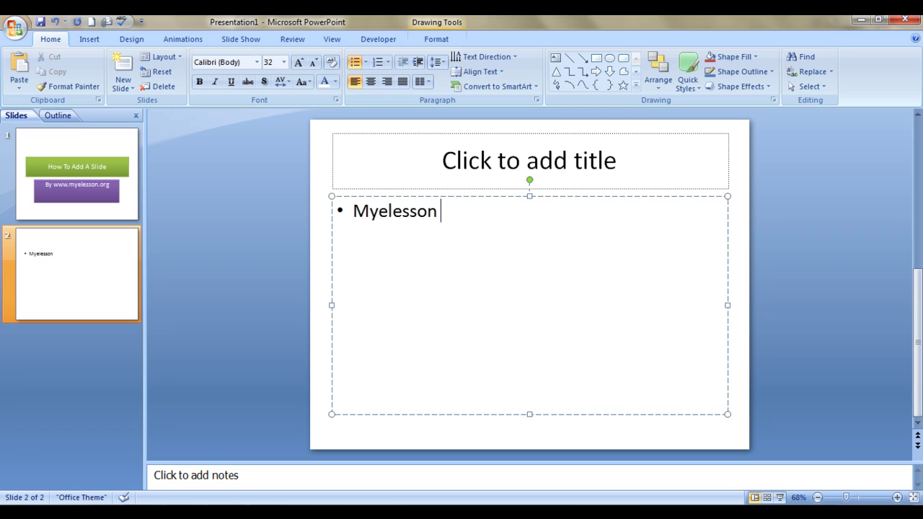
{"action": "type", "text": "has man"}
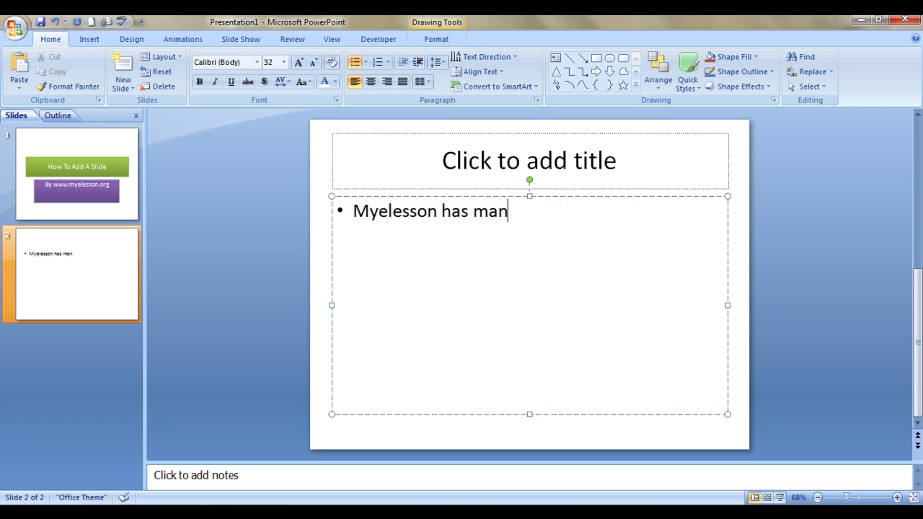
{"action": "type", "text": "y video"}
{"action": "type", "text": "s"}
- Add a second bullet reading "It has videos on 10+ categories" to the content placeholder
{"action": "key", "text": "Return"}
{"action": "type", "text": "It "}
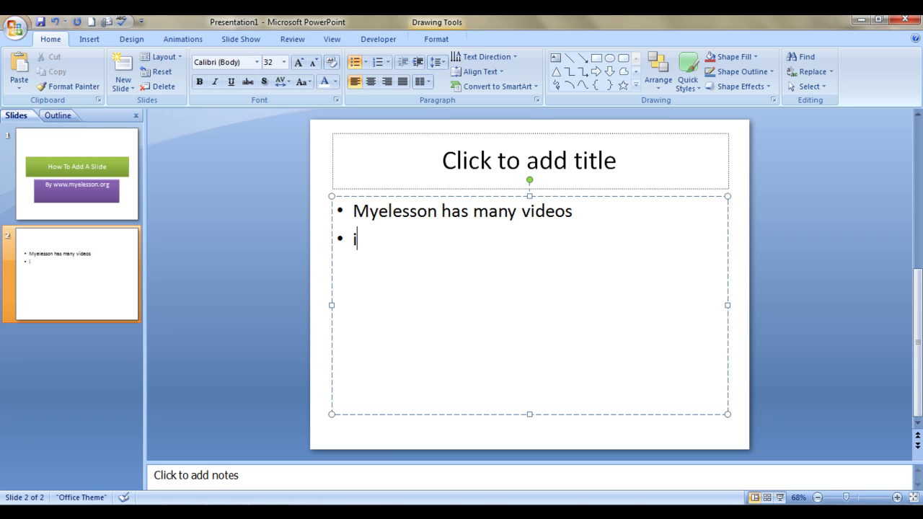
{"action": "type", "text": "has vide"}
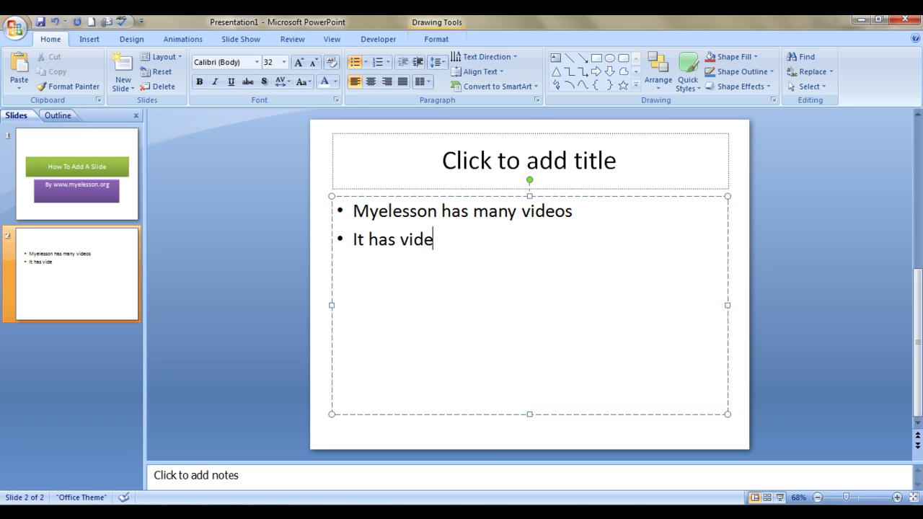
{"action": "type", "text": "os on 10"}
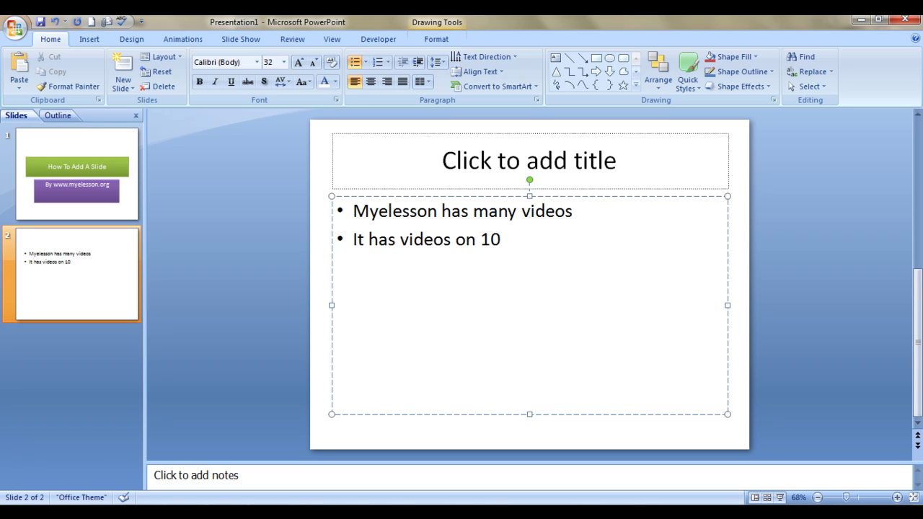
{"action": "type", "text": "+ categ"}
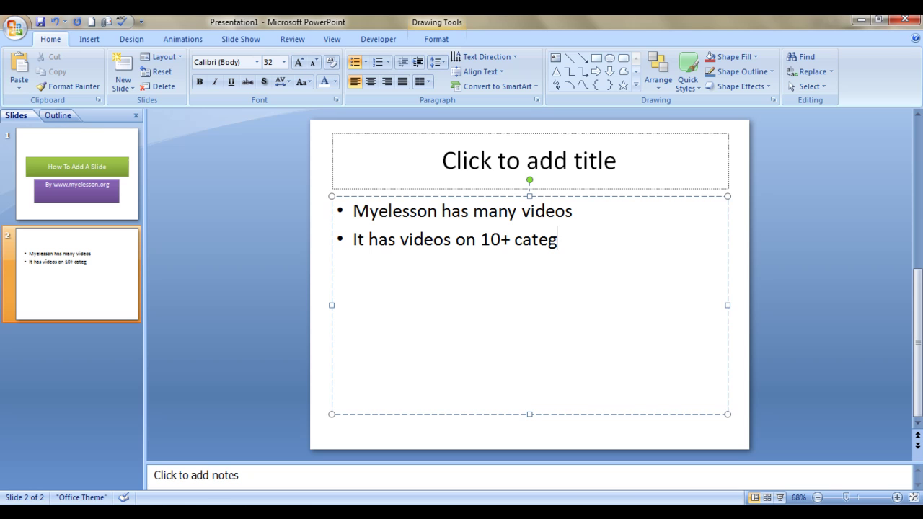
{"action": "type", "text": "ories"}
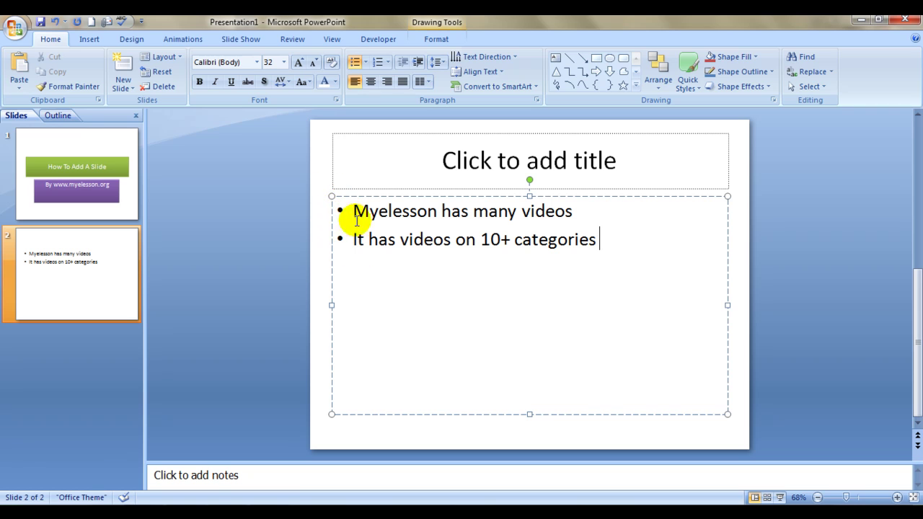
- Add two empty slides directly after the second slide
{"action": "left_click", "coordinate": [79, 287]}
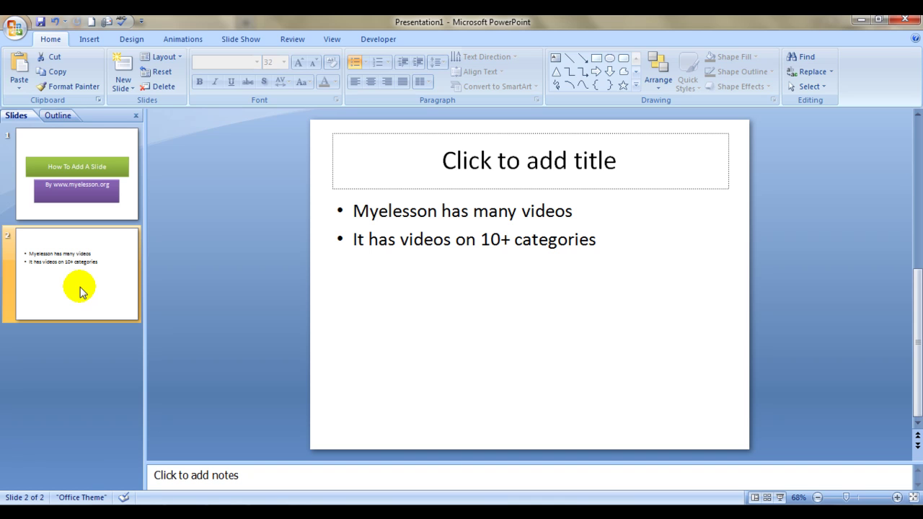
{"action": "left_click", "coordinate": [124, 62]}
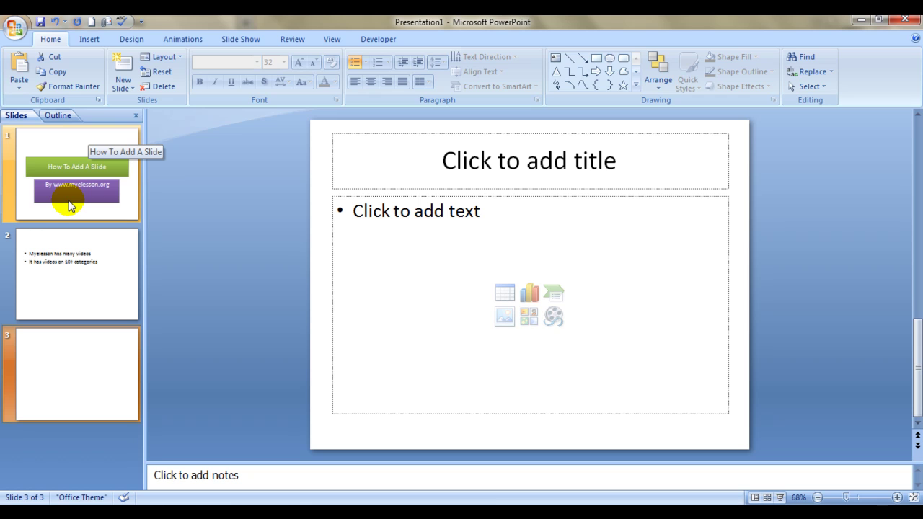
{"action": "left_click", "coordinate": [72, 264]}
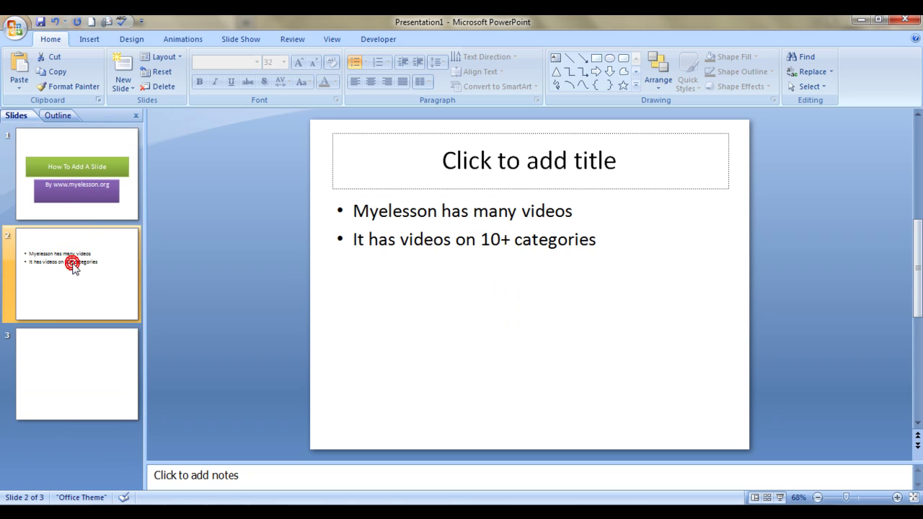
{"action": "key", "text": "Return"}
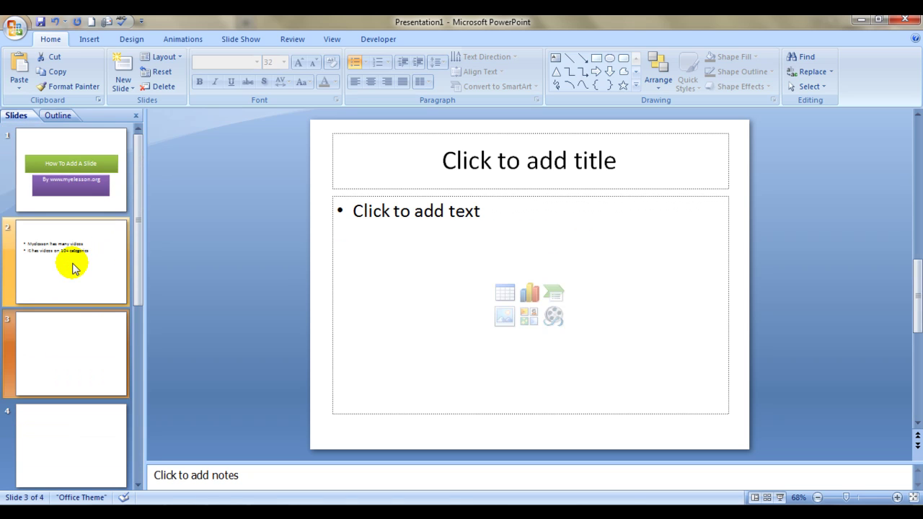
- Delete both empty slides that follow the second slide
{"action": "left_click", "coordinate": [76, 369]}
{"action": "key", "text": "Delete"}
{"action": "key", "text": "Delete"}
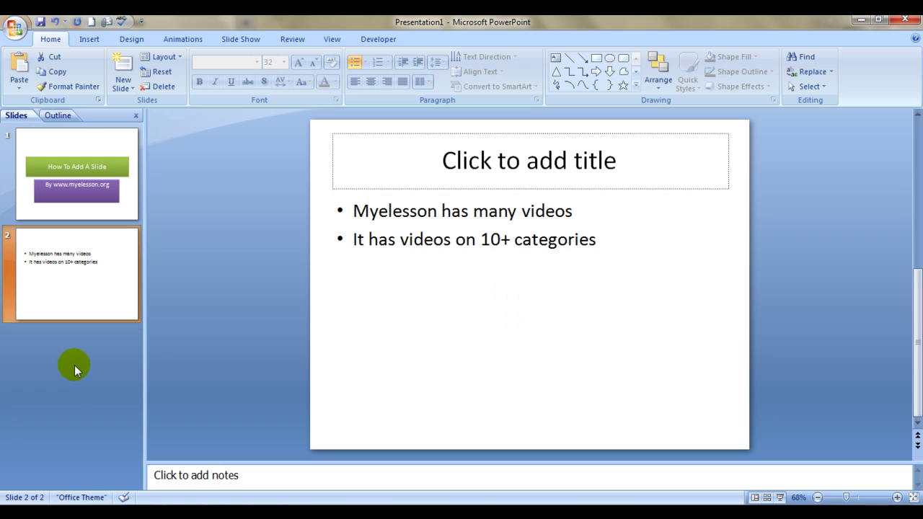
- Add a third slide after the bulleted slide and apply the Comparison layout to it
{"action": "key", "text": "Return"}
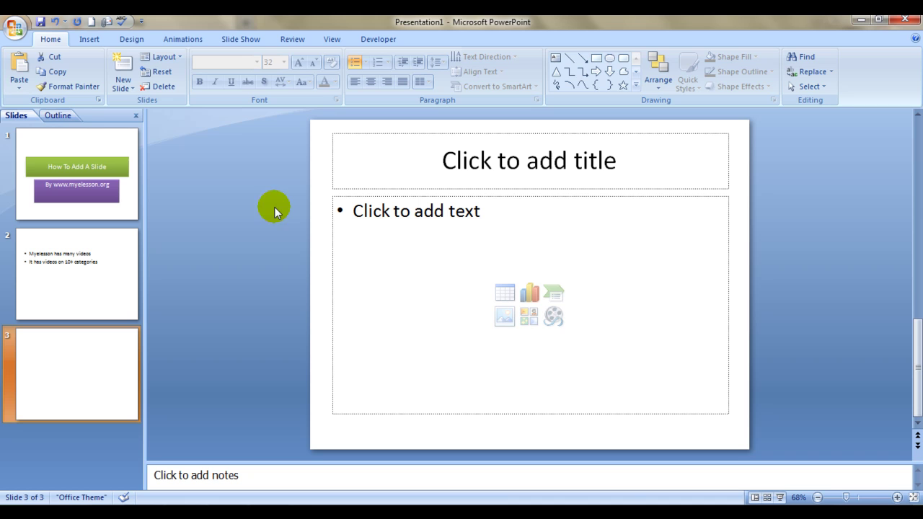
{"action": "left_click", "coordinate": [181, 57]}
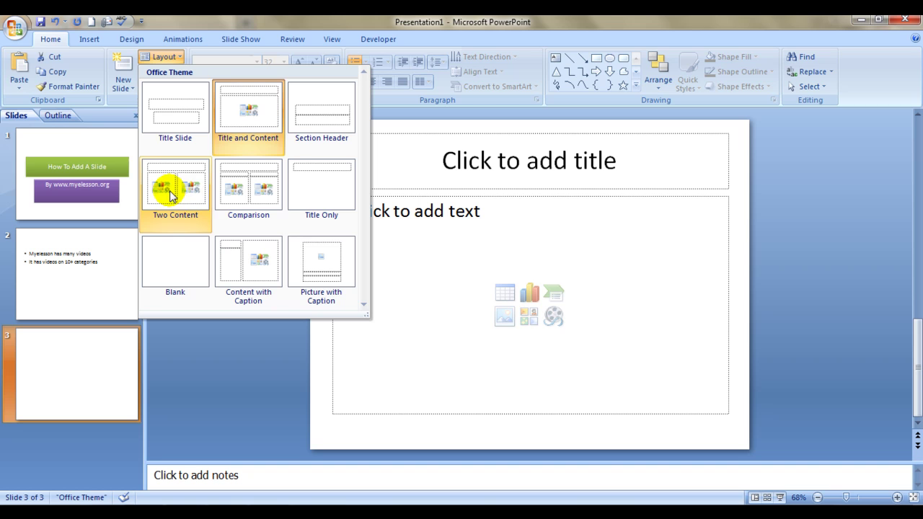
{"action": "left_click", "coordinate": [237, 188]}
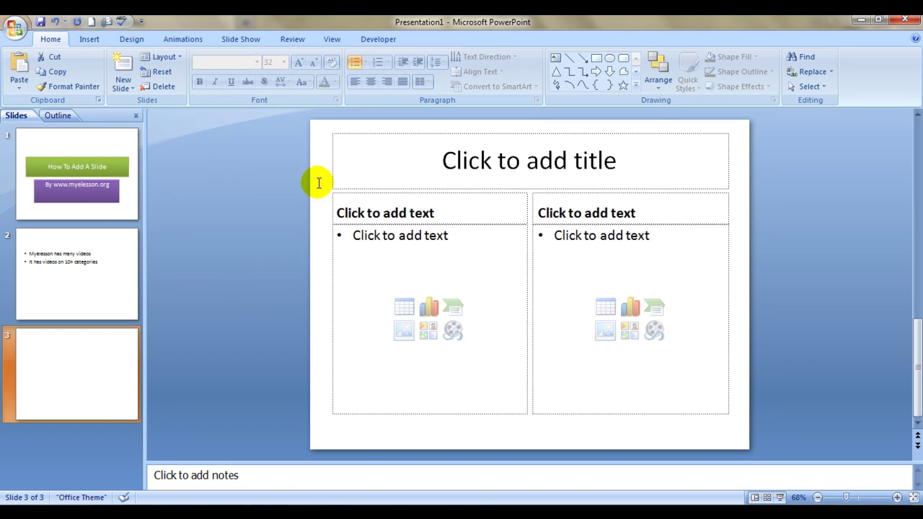
{"action": "left_click", "coordinate": [443, 173]}
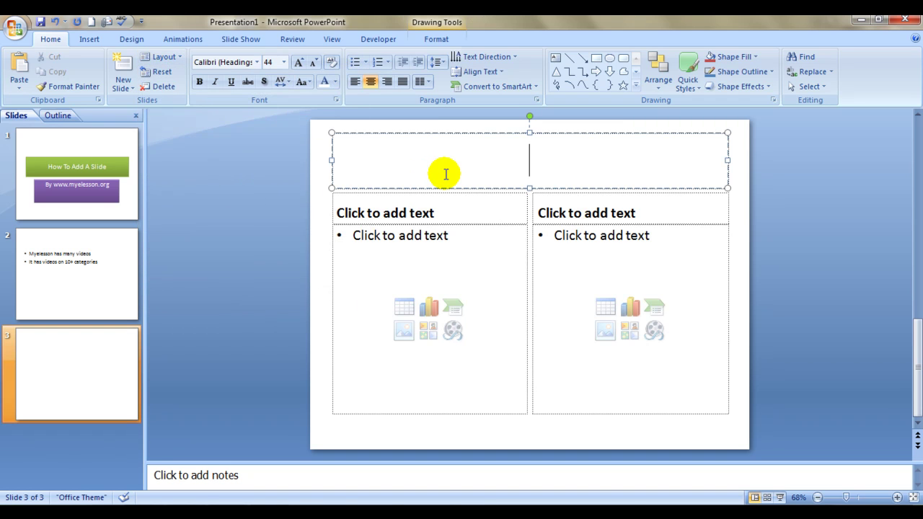
{"action": "type", "text": "www."}
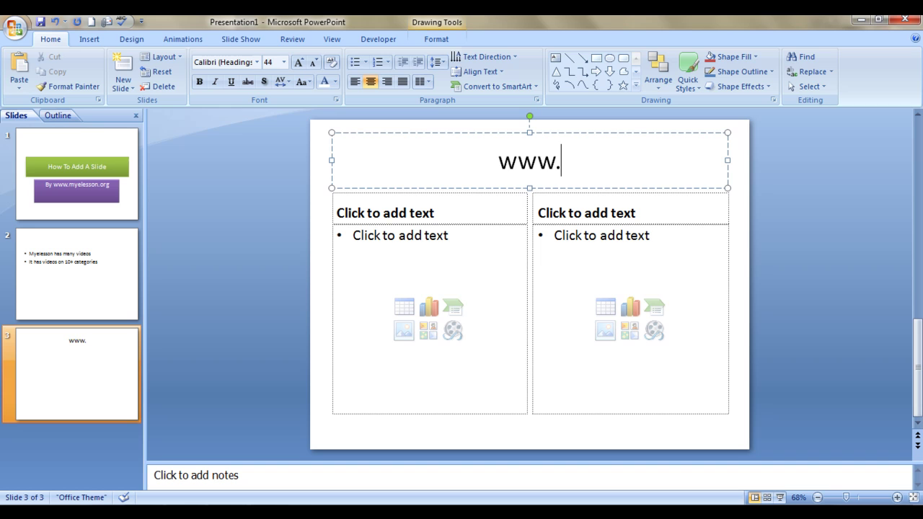
{"action": "type", "text": "myele"}
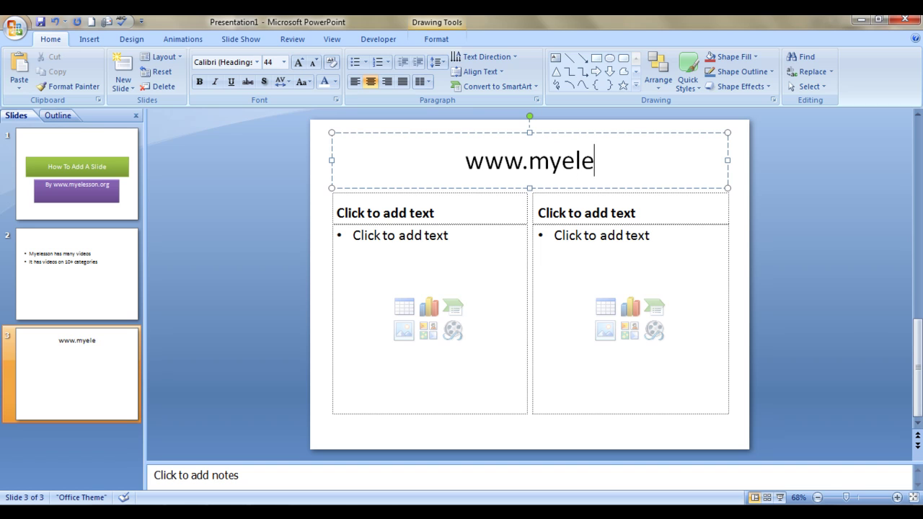
{"action": "type", "text": "sson.org"}
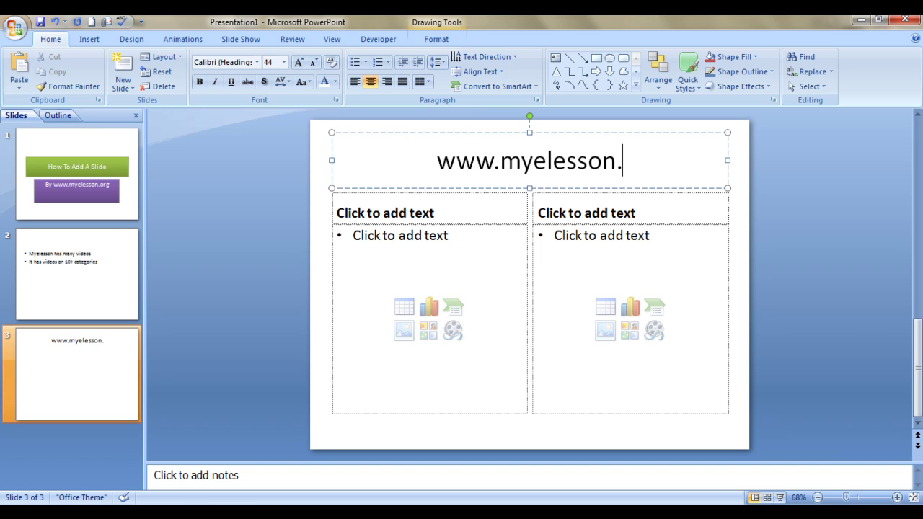
- Enter "Good things" as the first column's heading and "Bad things" as the second column's heading on slide 3
{"action": "left_click", "coordinate": [399, 209]}
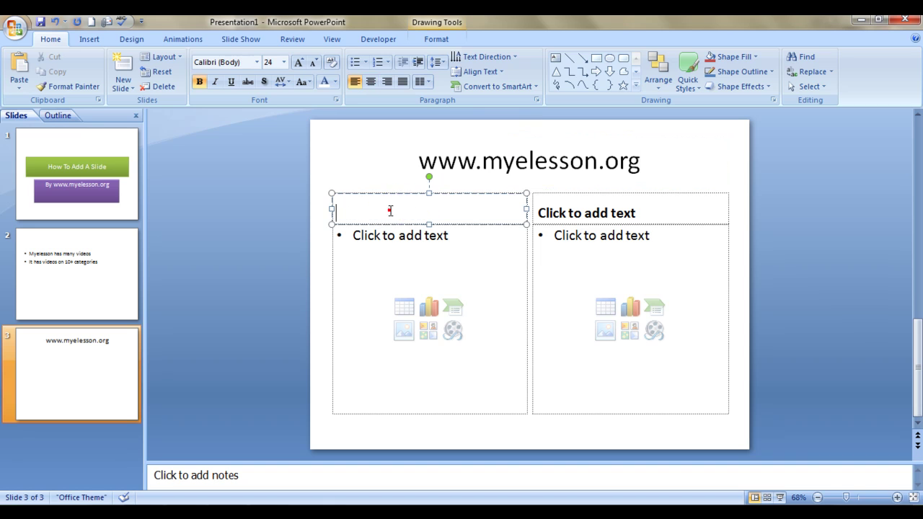
{"action": "type", "text": "gg"}
{"action": "key", "text": "BackSpace"}
{"action": "type", "text": "ood thin"}
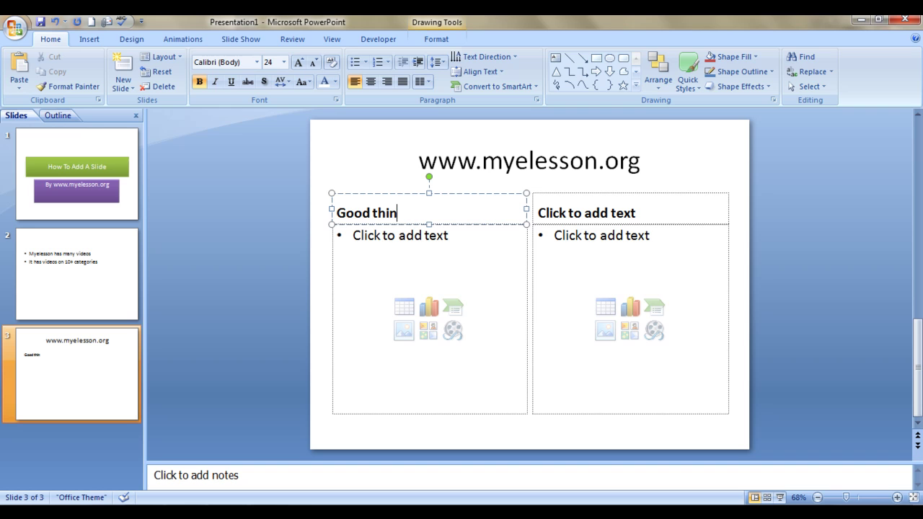
{"action": "type", "text": "gs"}
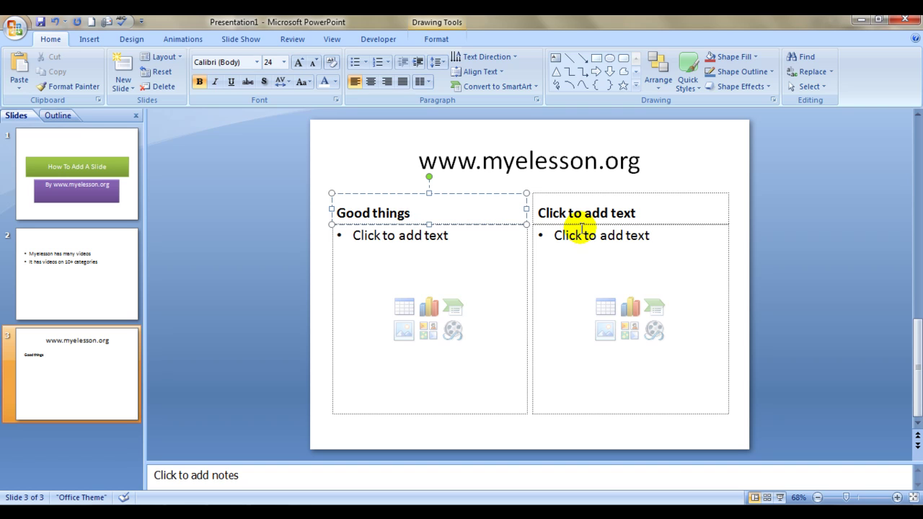
{"action": "left_click", "coordinate": [564, 211]}
{"action": "type", "text": "Bad"}
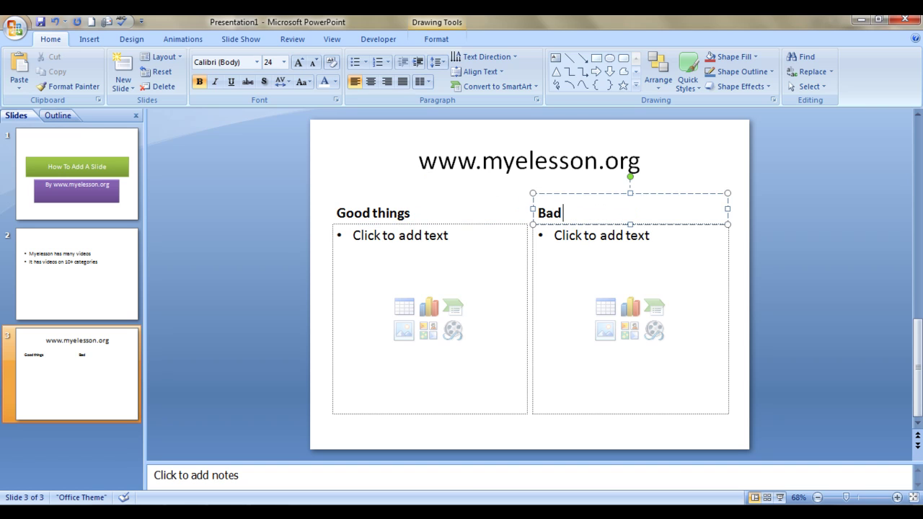
{"action": "type", "text": " things"}
{"action": "left_click", "coordinate": [421, 233]}
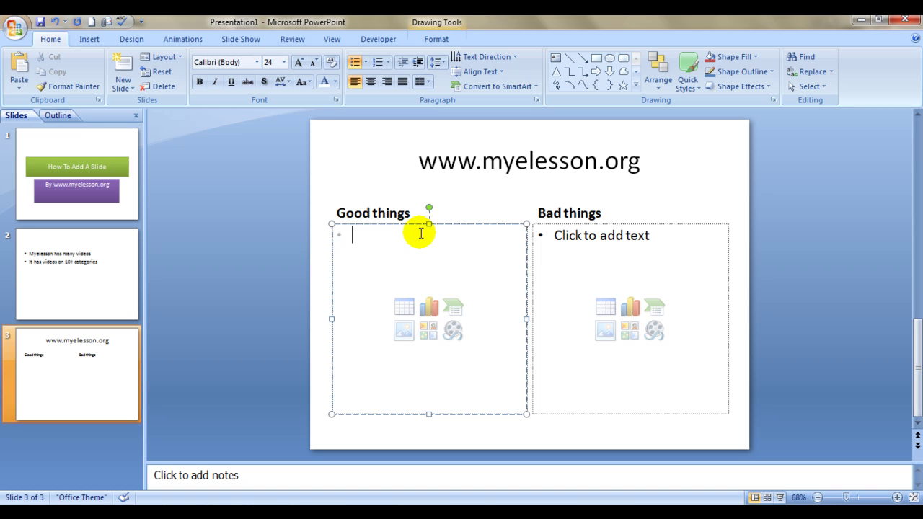
{"action": "left_click", "coordinate": [604, 244]}
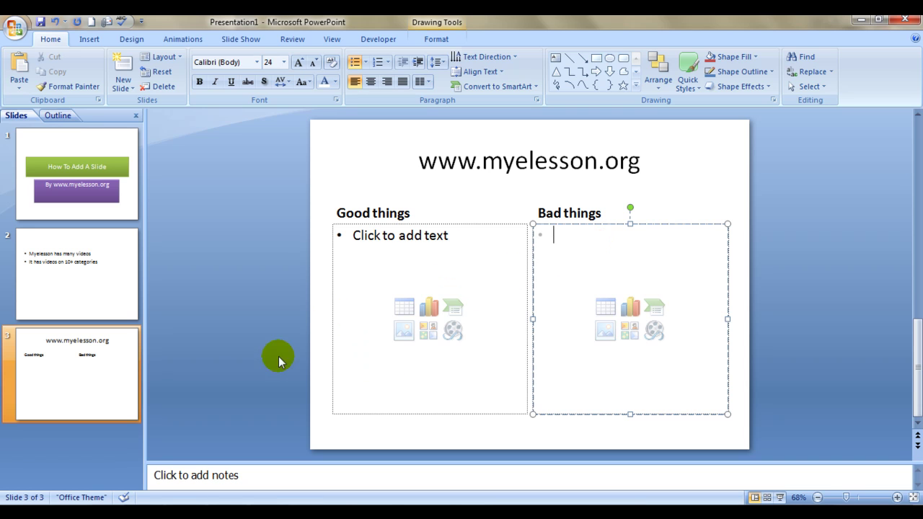
- Change the layout of the third slide to Content with Caption
{"action": "left_click", "coordinate": [117, 384]}
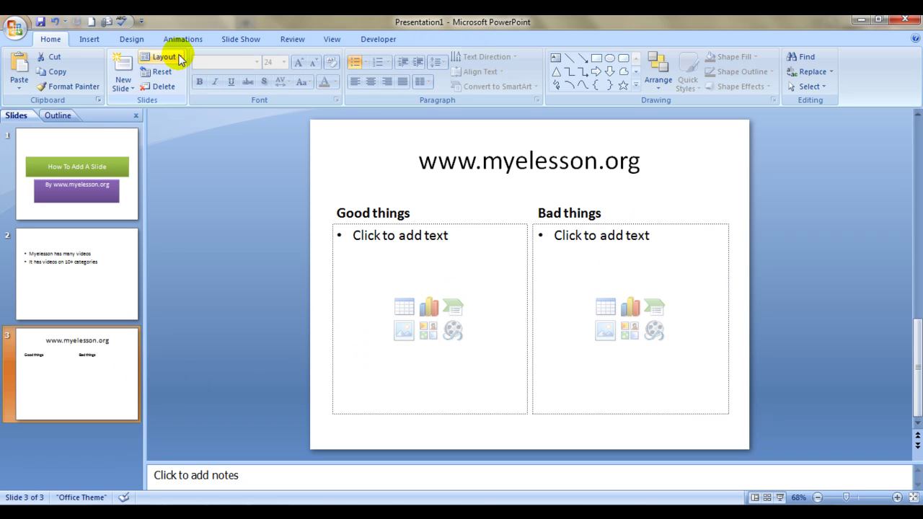
{"action": "left_click", "coordinate": [180, 57]}
{"action": "left_click", "coordinate": [61, 374]}
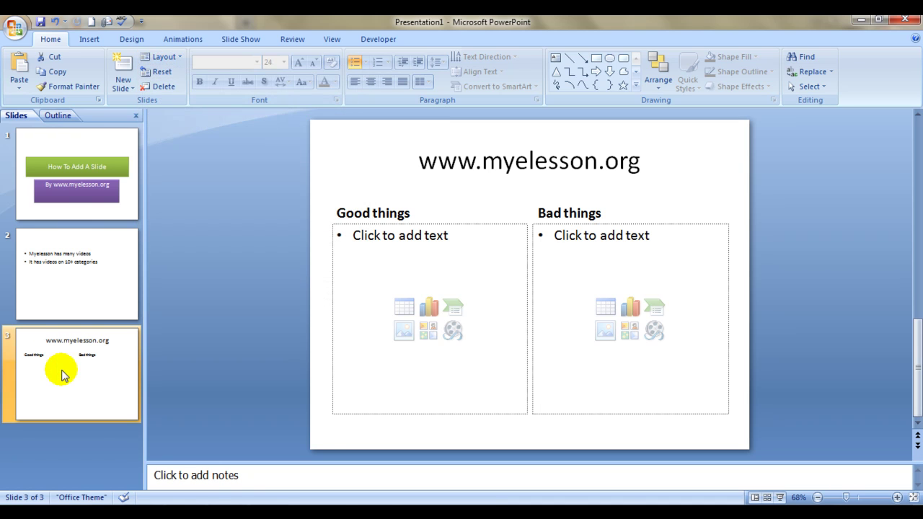
{"action": "left_click", "coordinate": [163, 57]}
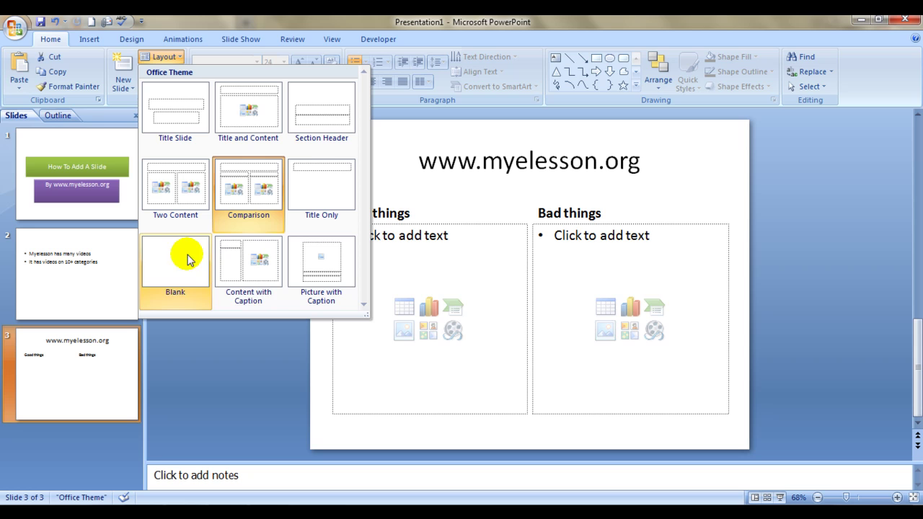
{"action": "left_click", "coordinate": [242, 256]}
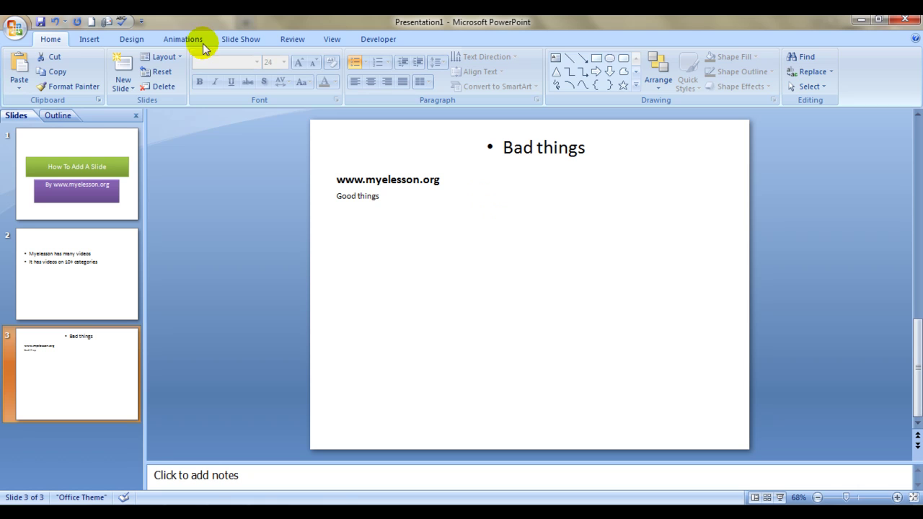
{"action": "left_click", "coordinate": [176, 57]}
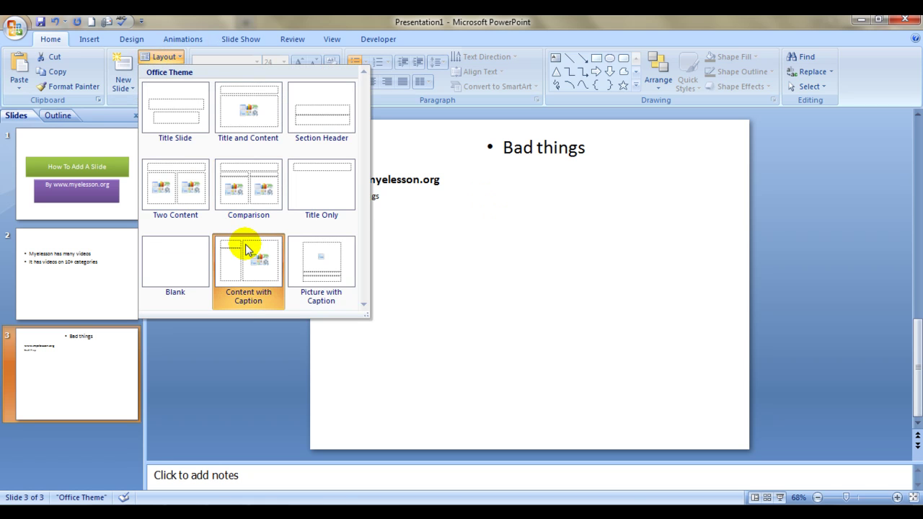
{"action": "left_click", "coordinate": [473, 209]}
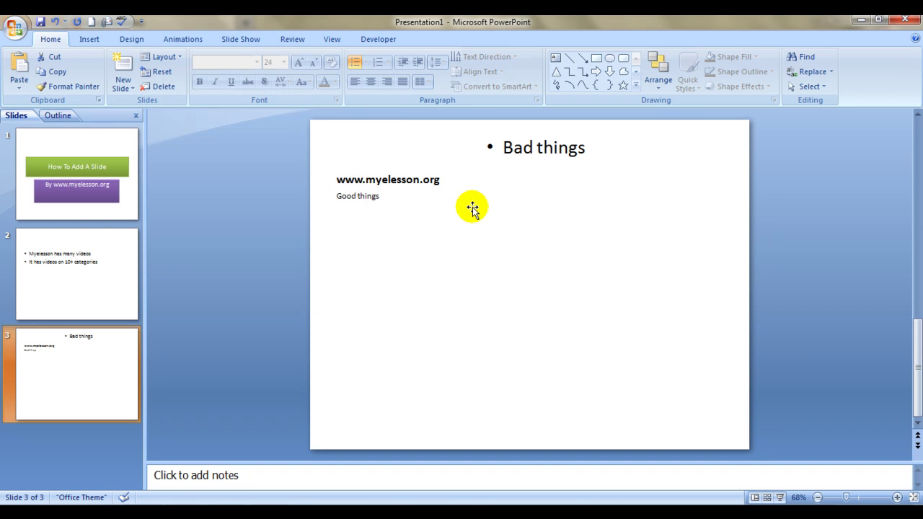
- Change the layout of the third slide back to Comparison
{"action": "left_click", "coordinate": [94, 352]}
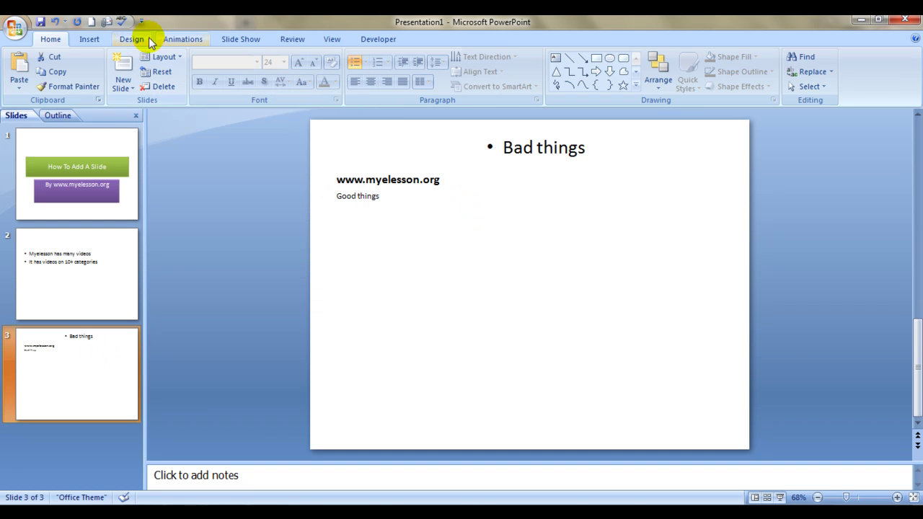
{"action": "left_click", "coordinate": [163, 57]}
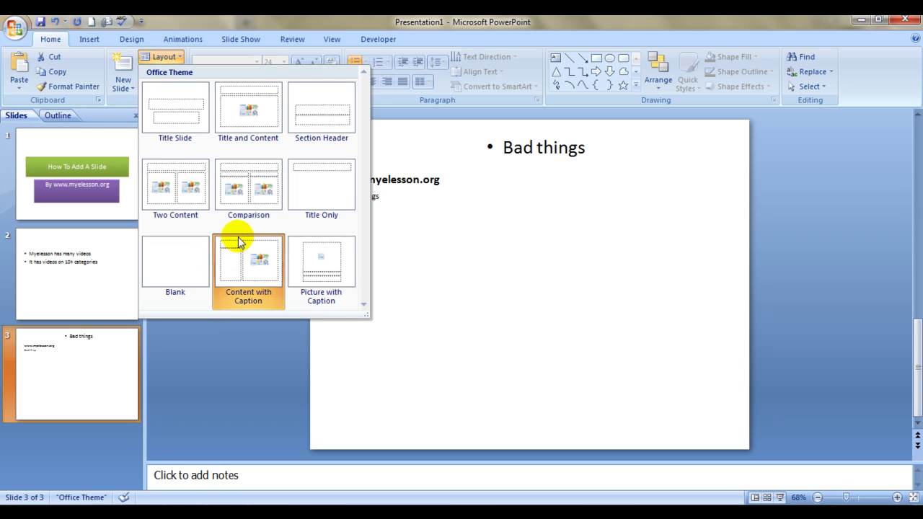
{"action": "left_click", "coordinate": [242, 190]}
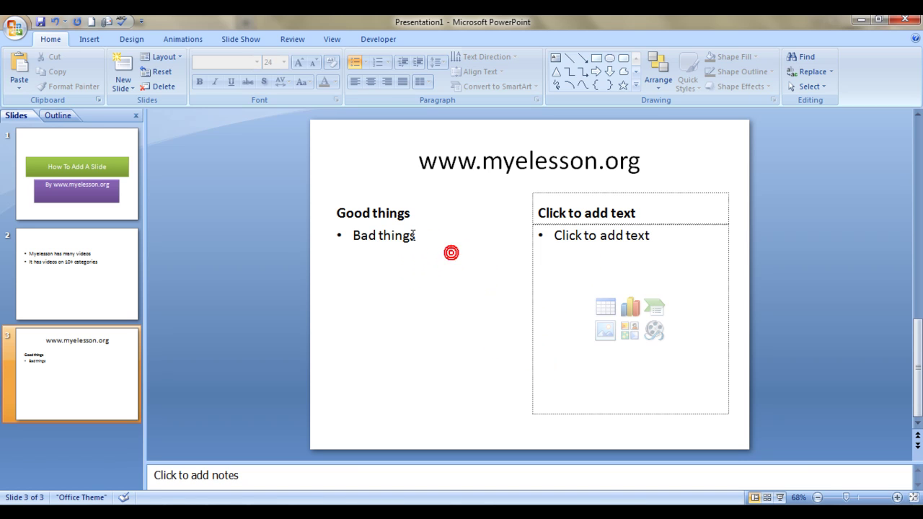
{"action": "left_click", "coordinate": [369, 215]}
{"action": "left_click", "coordinate": [377, 238]}
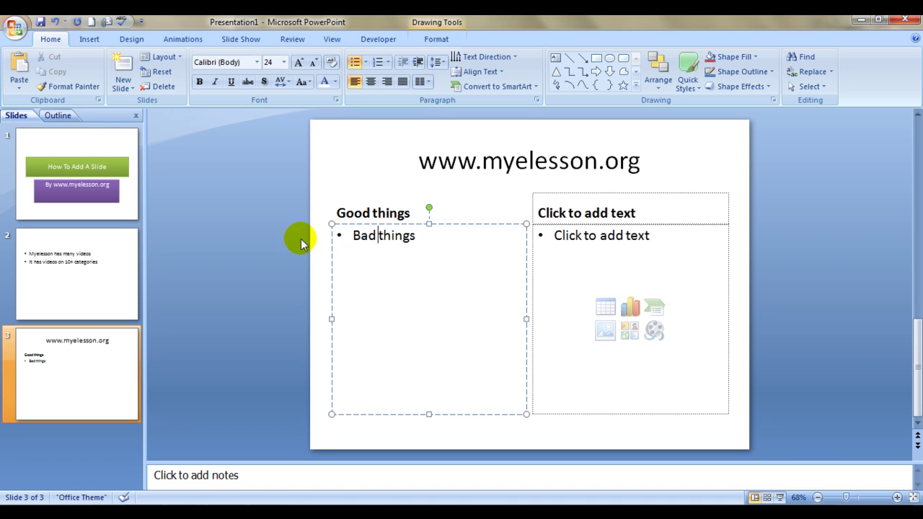
{"action": "left_click", "coordinate": [179, 58]}
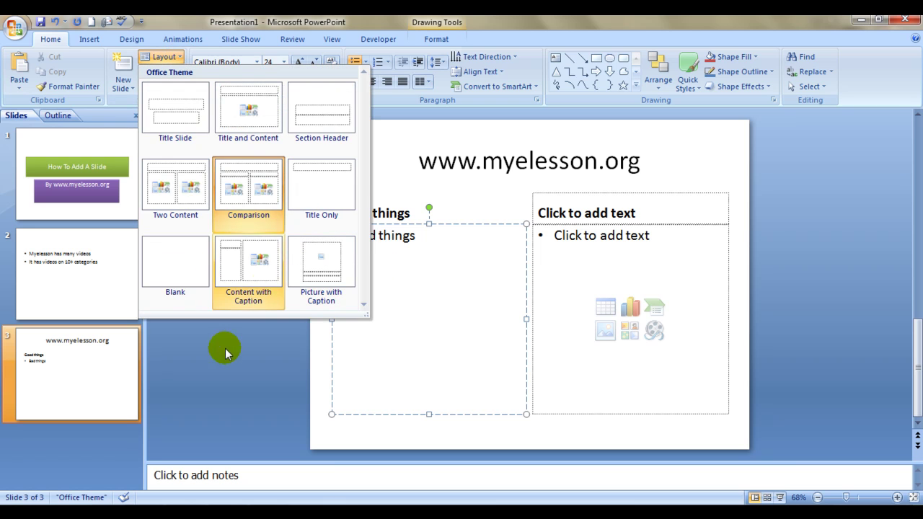
{"action": "left_click", "coordinate": [231, 376]}
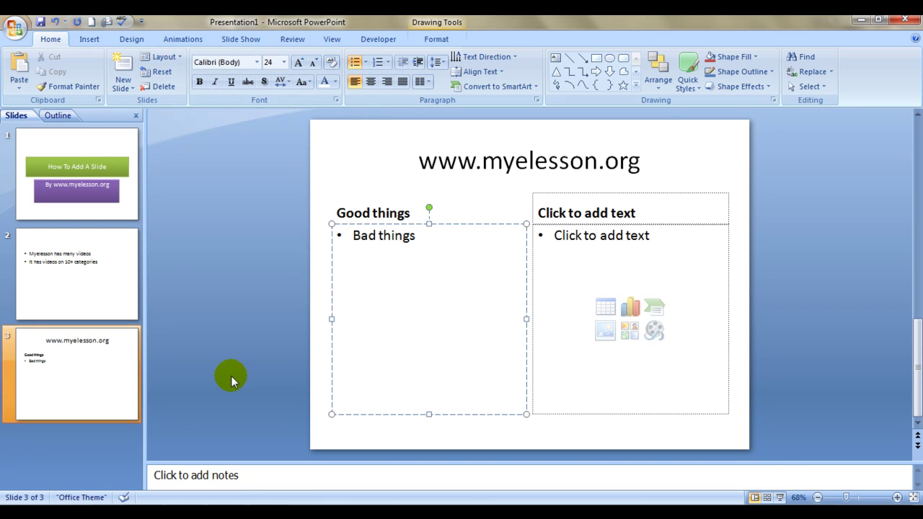
- Go back to the first slide, "How To Add A Slide"
{"action": "left_click", "coordinate": [87, 148]}
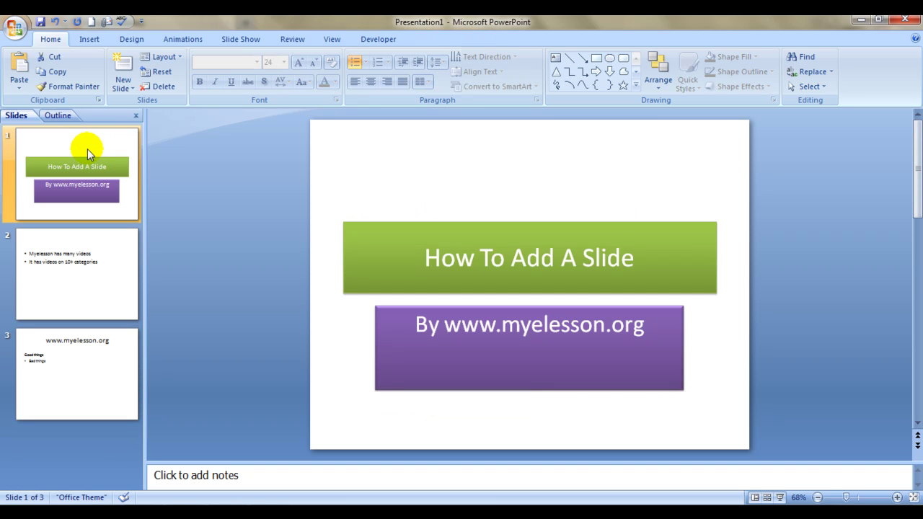